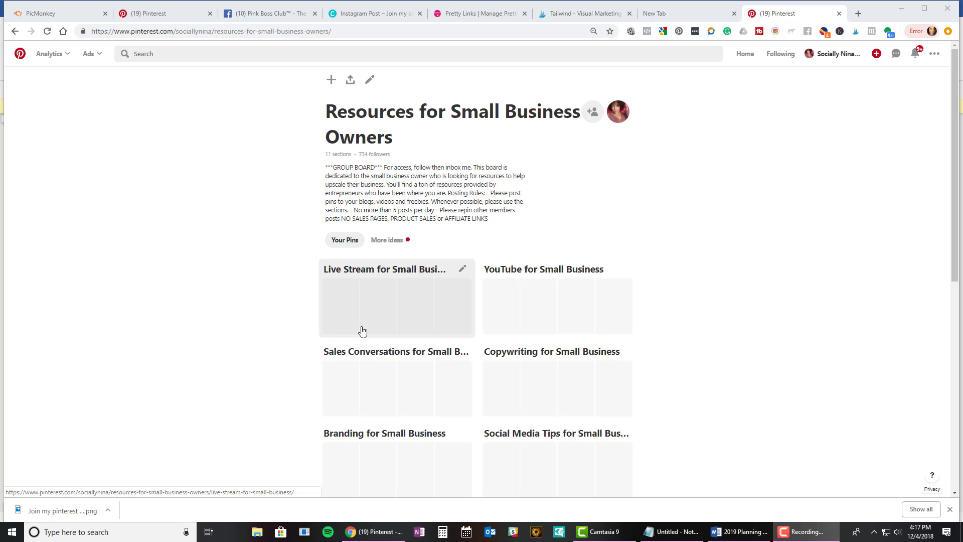
Highlight the board description text, then bring up the board's Add section / Create Pin menu
double_click(266, 196)
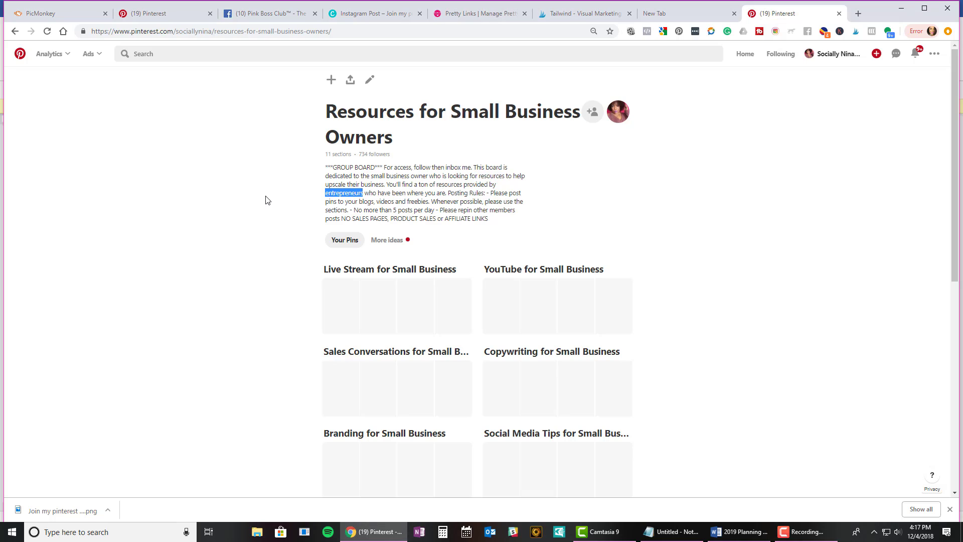
left_click(483, 219)
left_click_drag(508, 223, 297, 173)
left_click(297, 174)
left_click(330, 83)
left_click(329, 83)
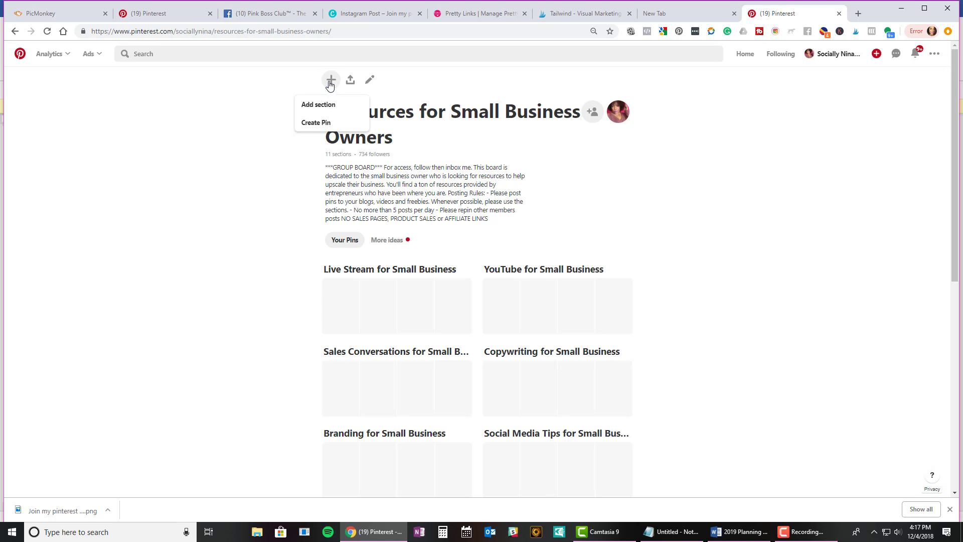
Start a new Pin and title it 'Pinterest Group Board - Join this group'
left_click(324, 126)
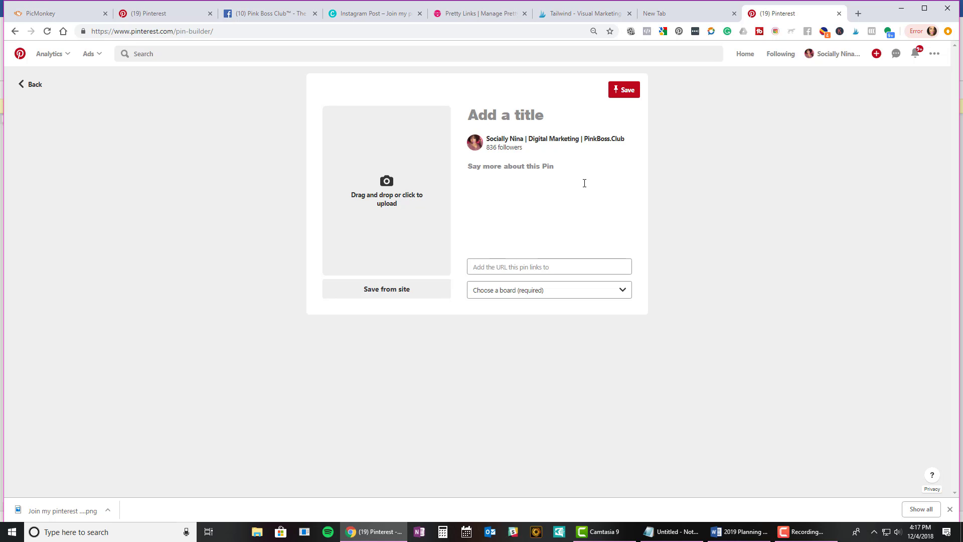
left_click(485, 111)
type("Join")
key("ctrl+a")
type("Pinterest Group ")
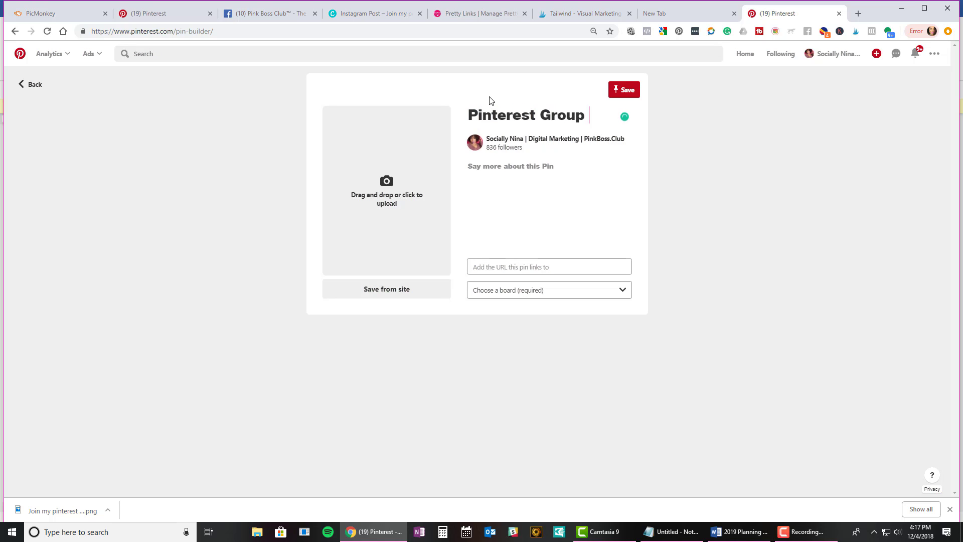
type("Boards")
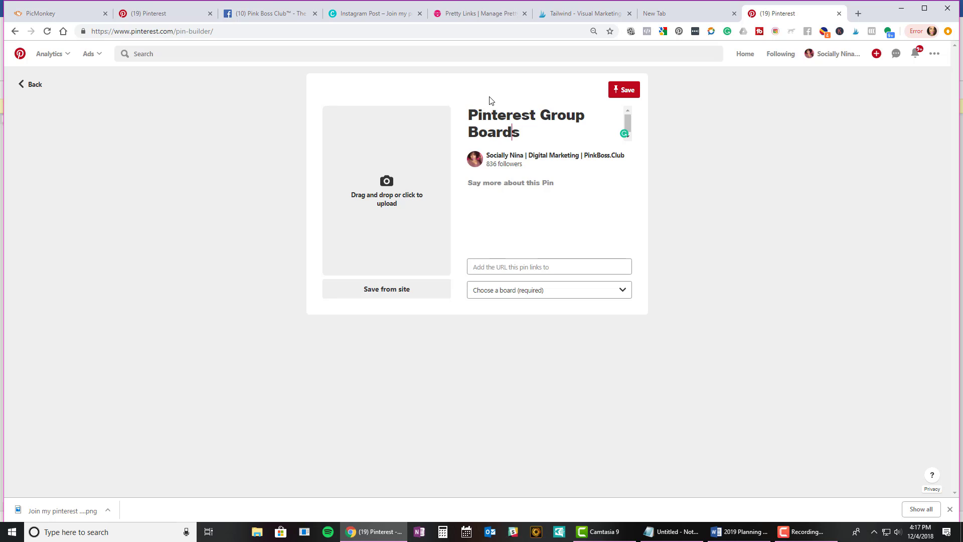
key("BackSpace")
key("Left")
key("Left")
key("Left")
key("Left")
key("Left")
key("Left")
key("Left")
left_click(522, 132)
type("- Join this group")
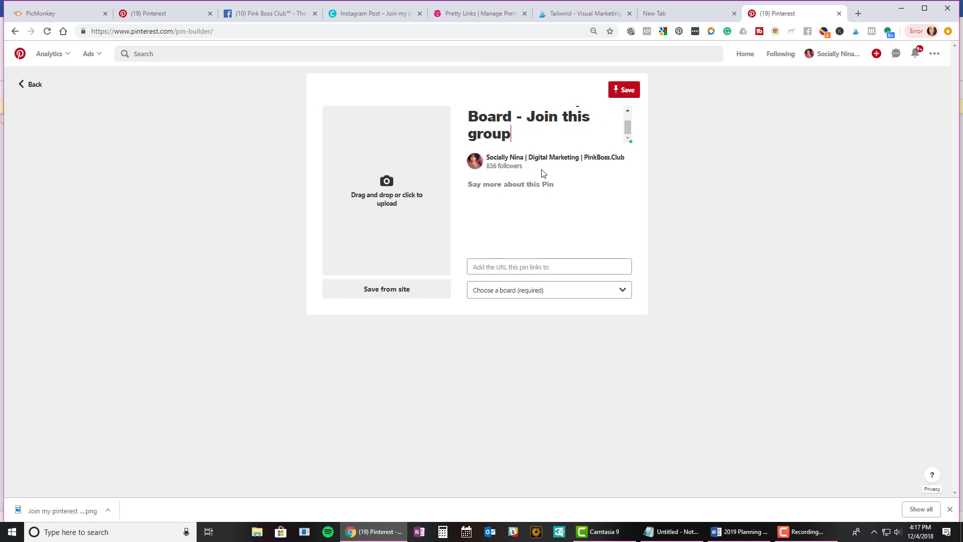
Paste the prepared entrepreneurs recruitment text into the Pin description
left_click(487, 193)
type("https://www.pinterest.com/sociallynina/blogs-for-small-business-owners/")
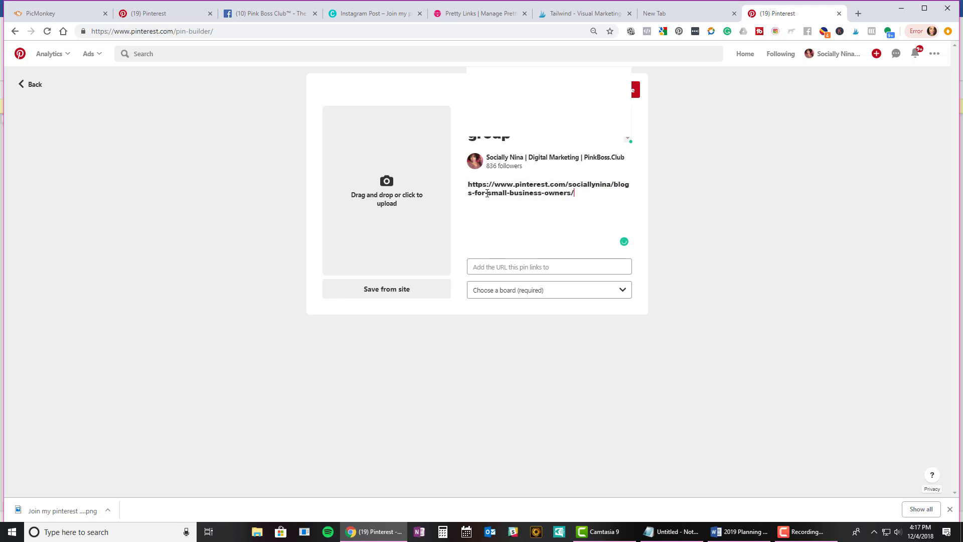
key("ctrl+z")
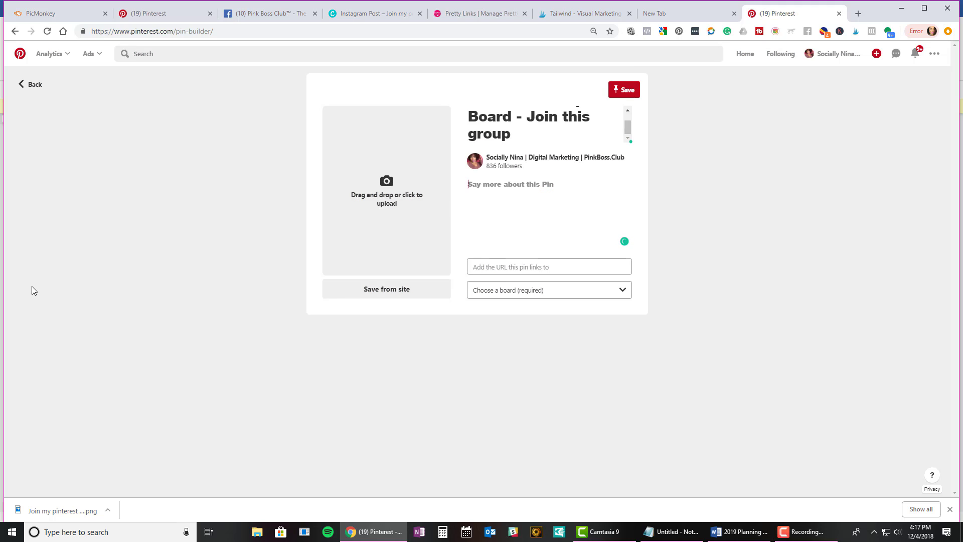
key("ctrl+v")
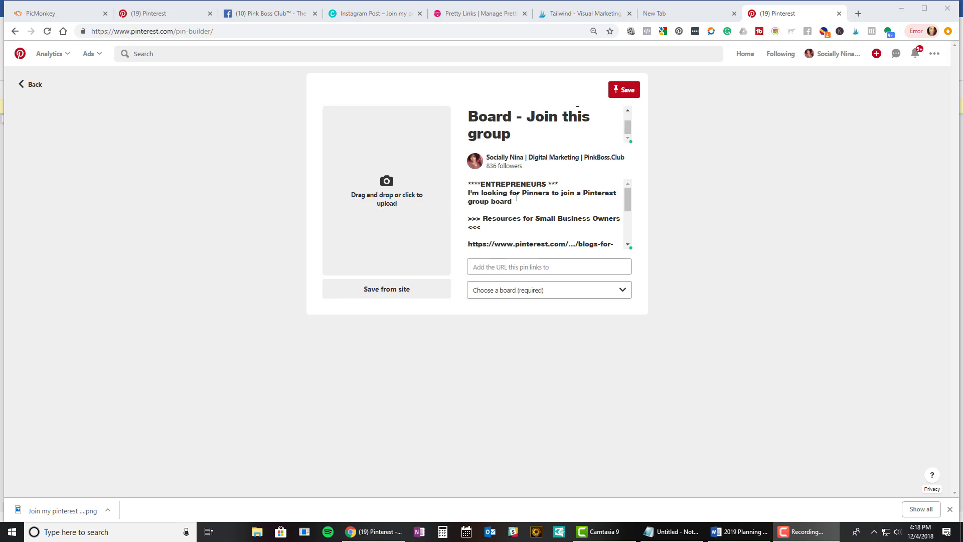
scroll(625, 204, "down", 3)
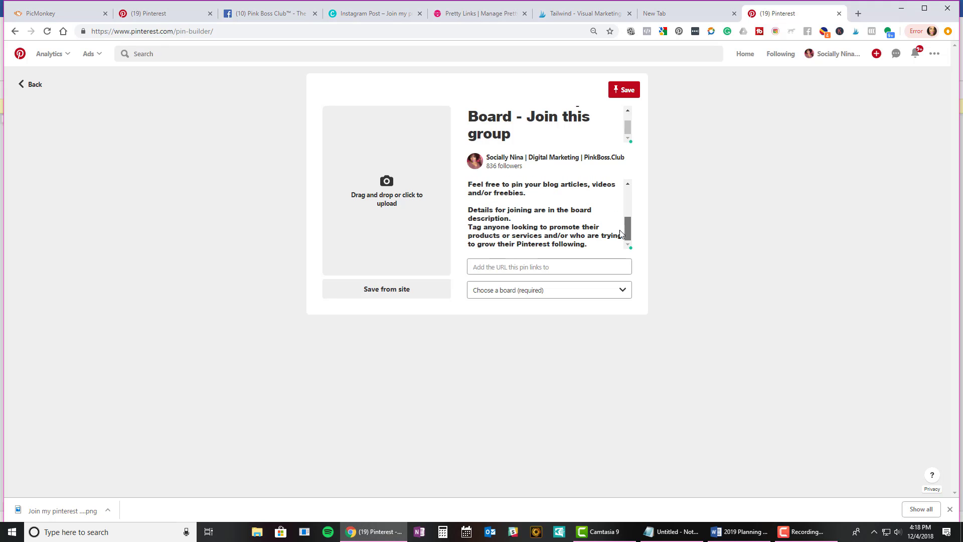
scroll(622, 209, "up", 1)
scroll(622, 210, "up", 2)
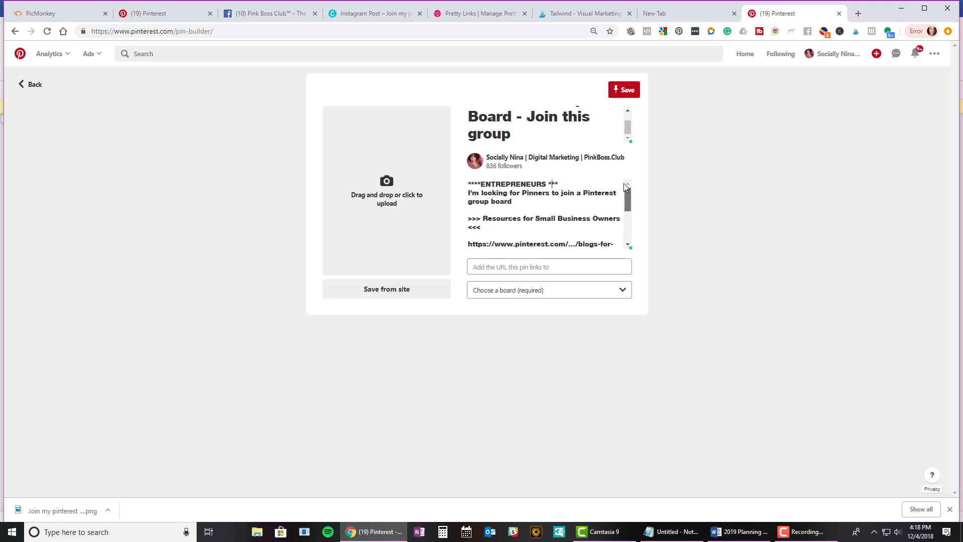
left_click(524, 271)
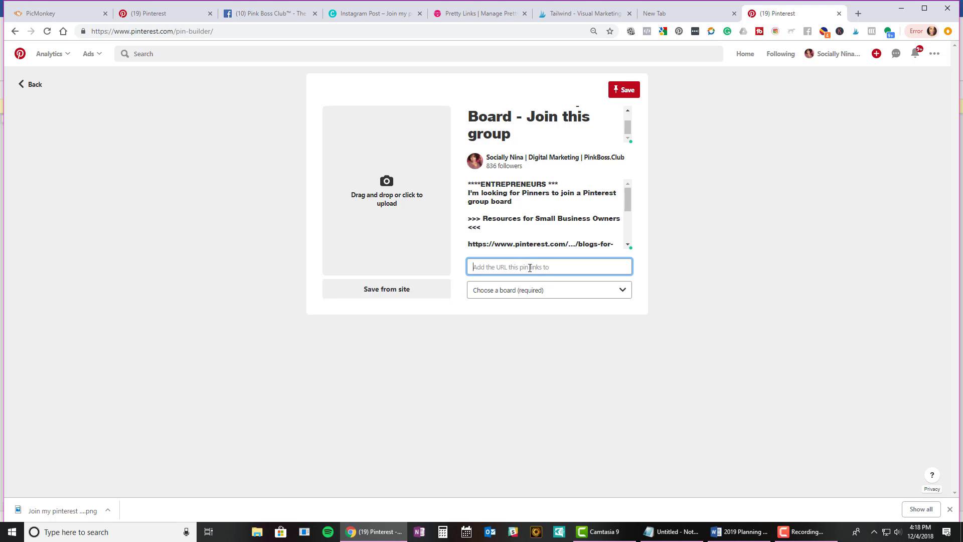
type("http://sociallynina.com/groupboard")
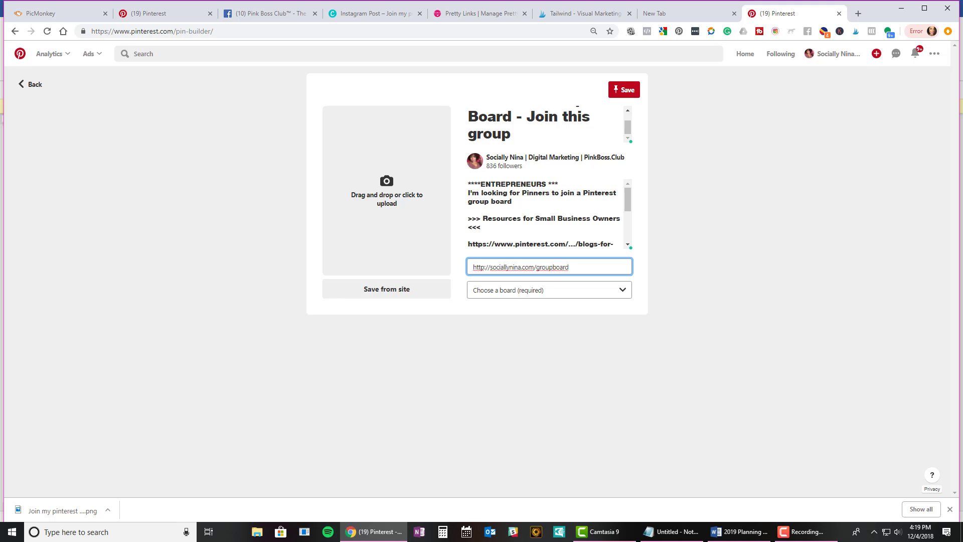
key("ctrl+5")
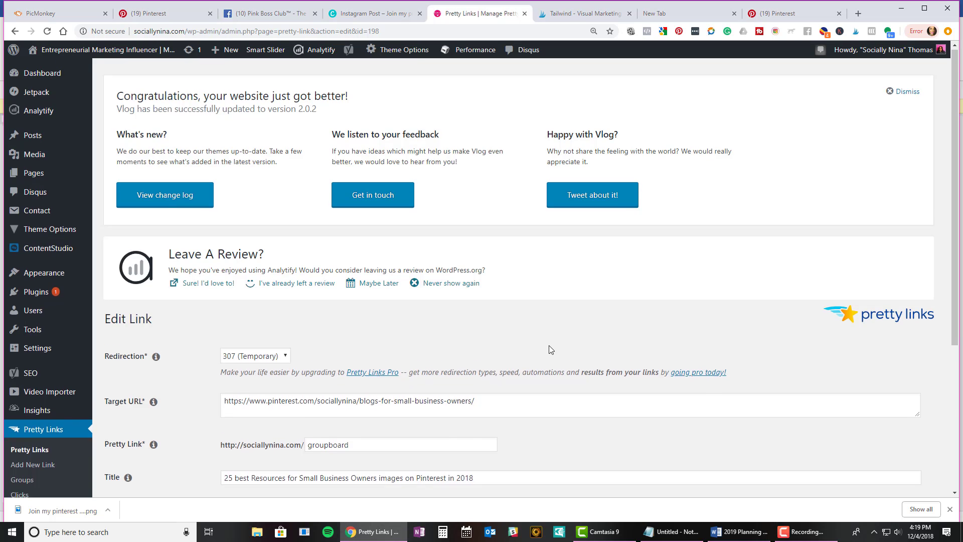
Review the groupboard link's Target URL in Pretty Links, then return to the Pinterest pin draft
scroll(549, 345, "down", 2)
scroll(537, 346, "up", 2)
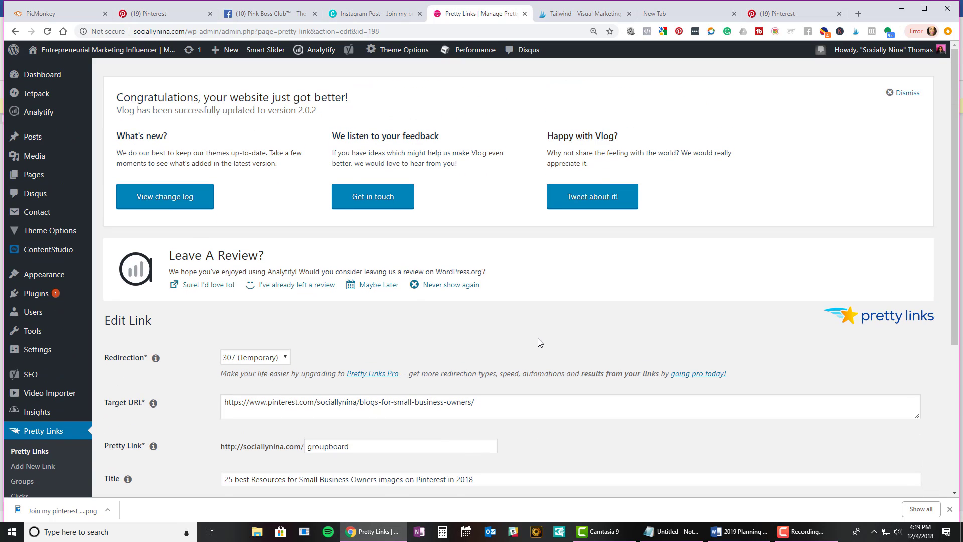
scroll(538, 340, "down", 2)
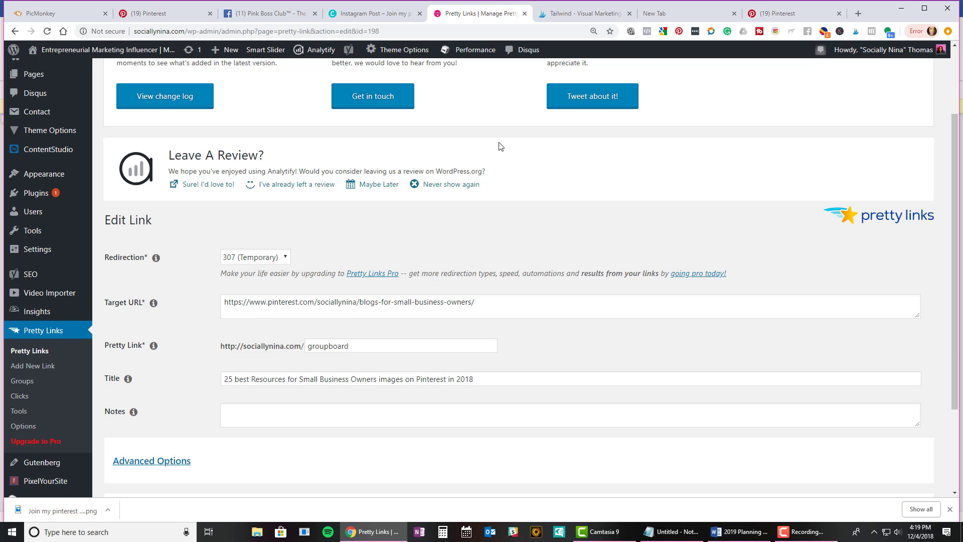
left_click(782, 14)
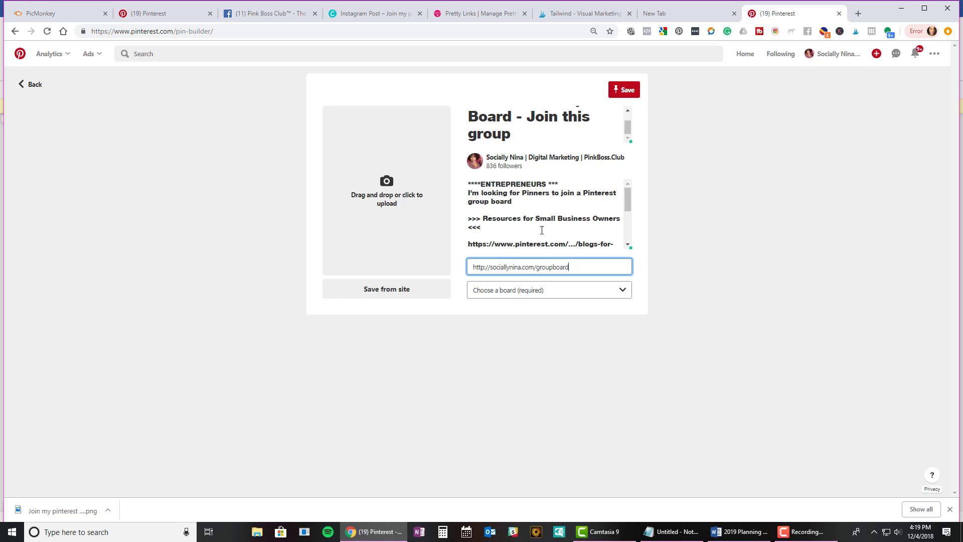
Assign the pin to the Resources for Small Business Owners board, found by searching 'res'
left_click(525, 296)
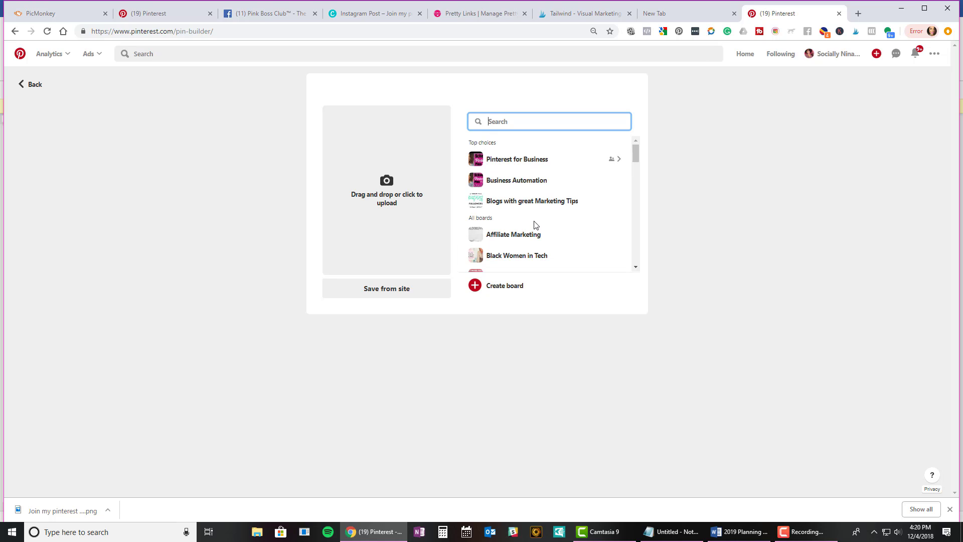
type("res")
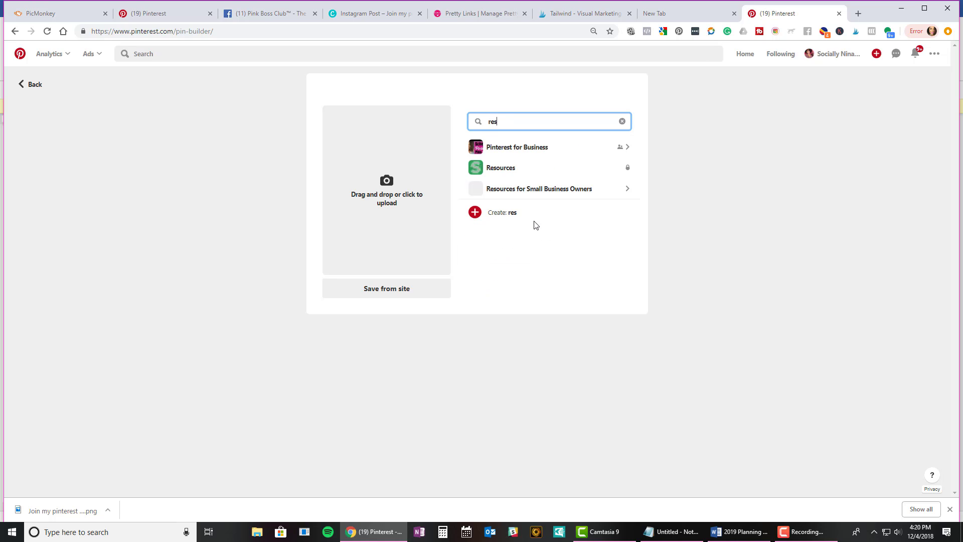
left_click(537, 190)
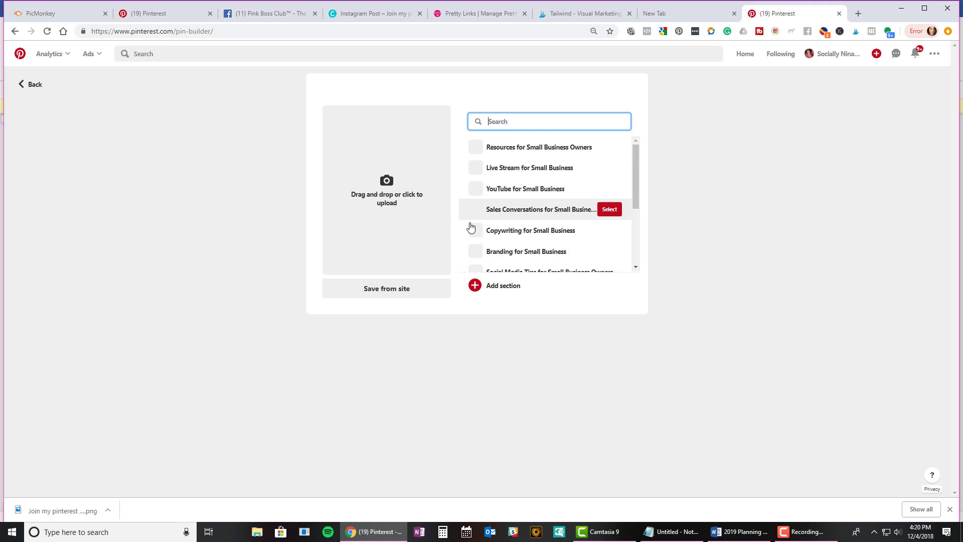
left_click(610, 148)
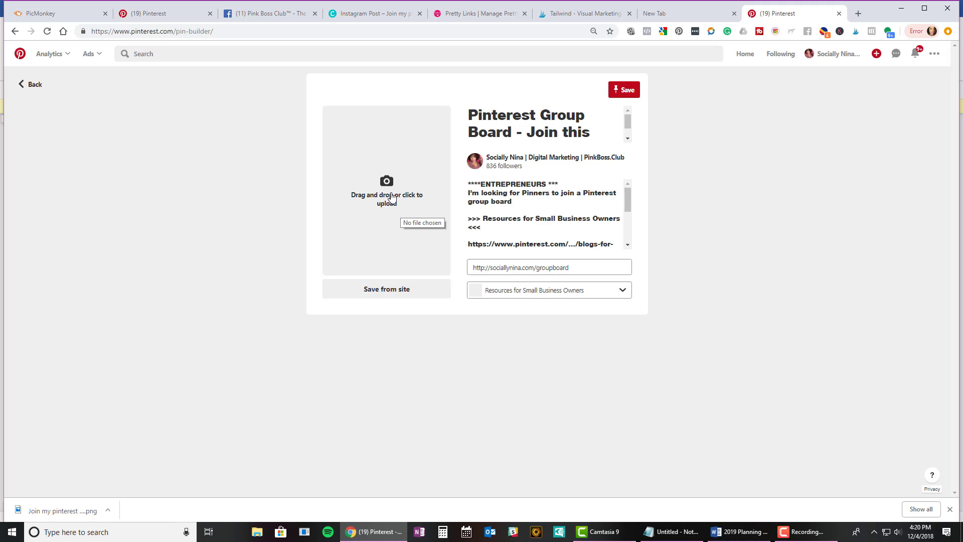
Upload the 'Join my pinterest group board' image from the Posts folder as the pin picture
left_click(371, 211)
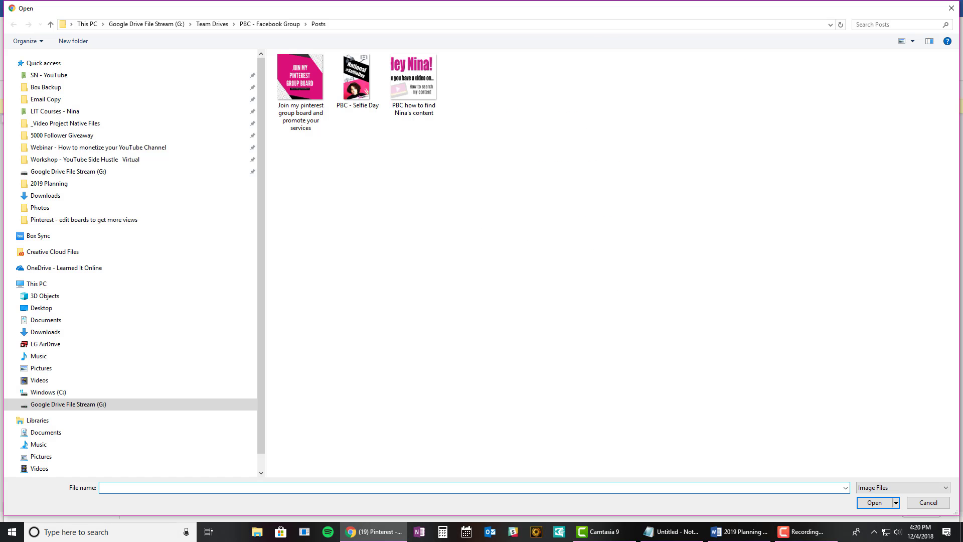
double_click(300, 78)
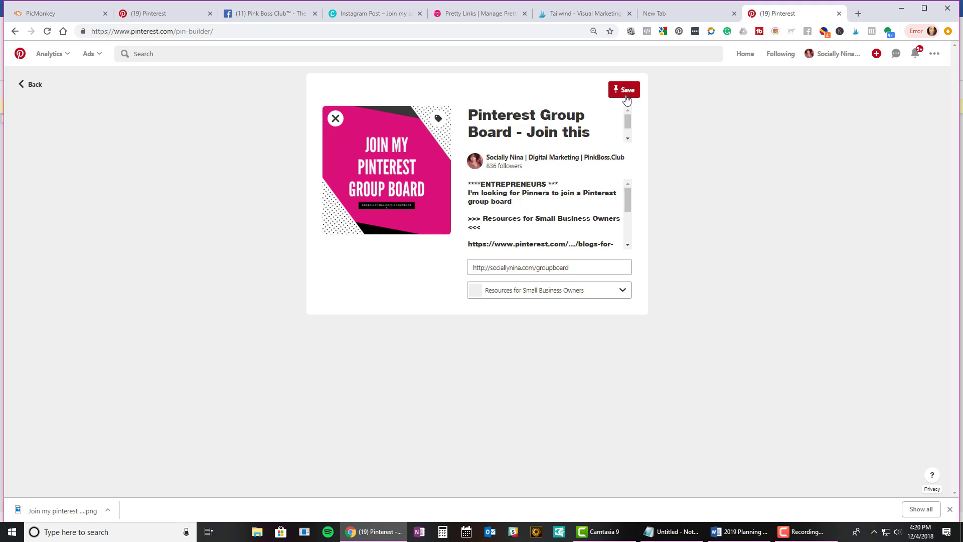
Compare with the Canva design, skip product tagging, and save the pin to the board
left_click(383, 15)
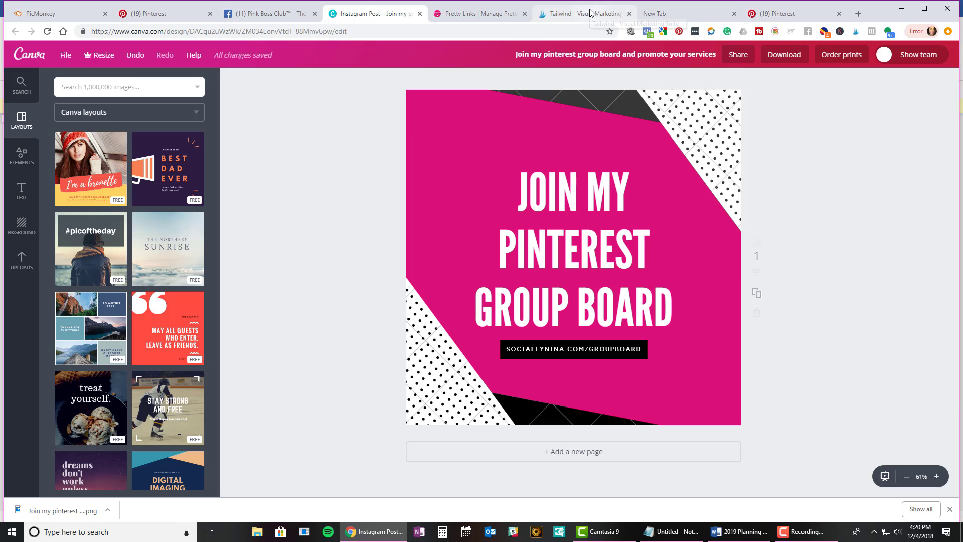
left_click(771, 12)
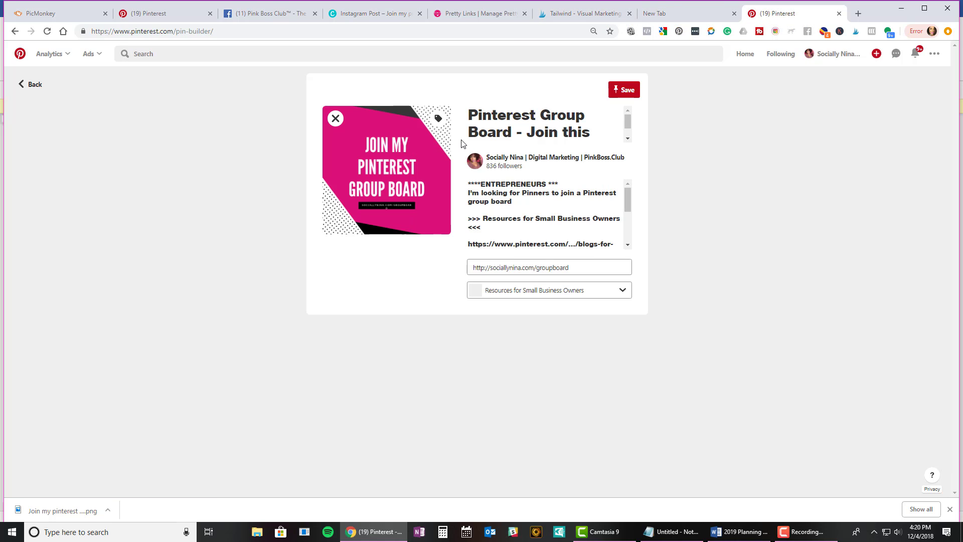
left_click(438, 120)
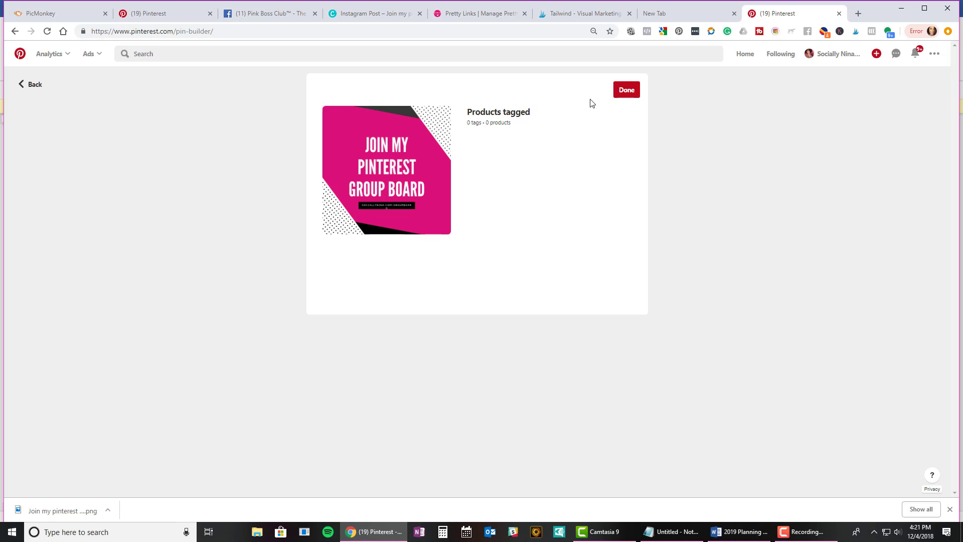
left_click(625, 91)
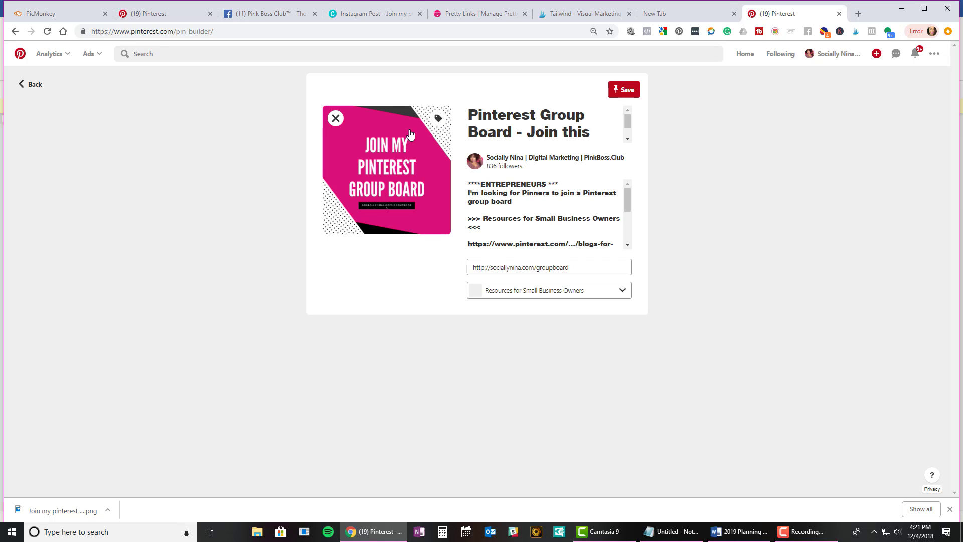
left_click(625, 90)
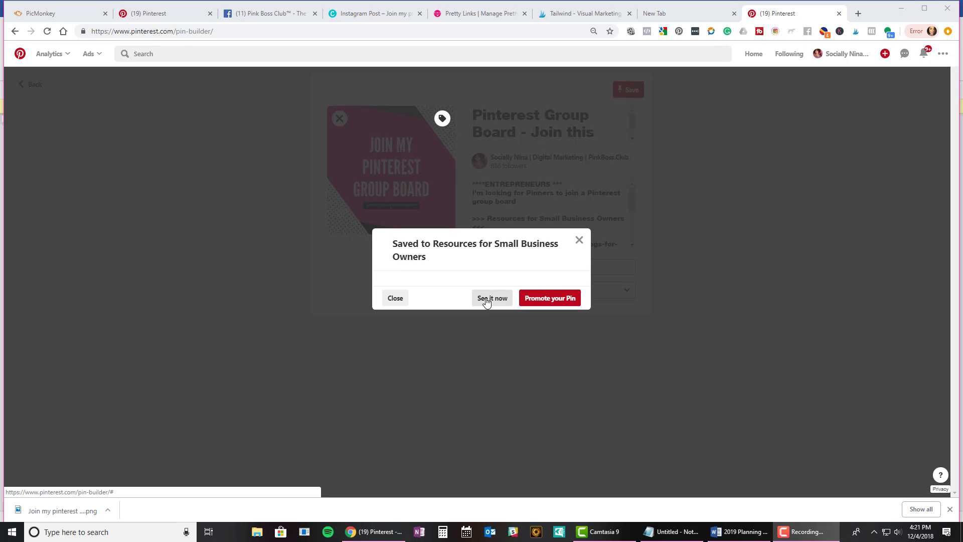
Open the newly saved pin from the Saved confirmation via 'See it now'
left_click(491, 298)
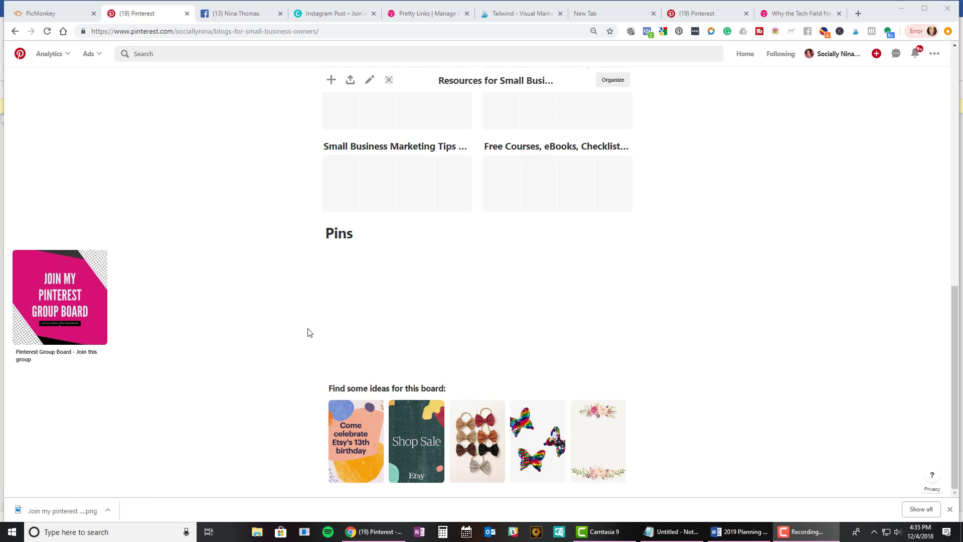
Download the group board's Pincode, showing the Join My Pinterest Group Board image, as a PNG
scroll(396, 141, "up", 4)
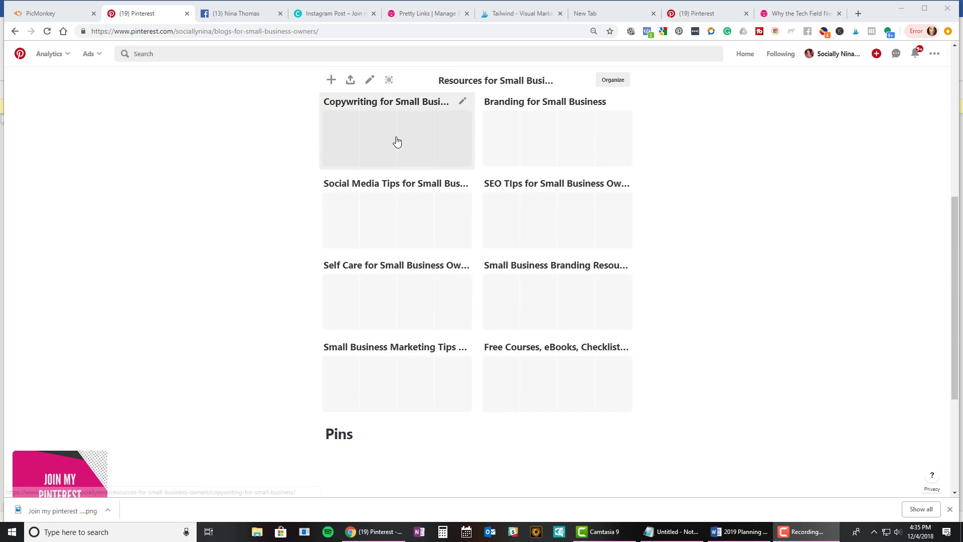
left_click(390, 81)
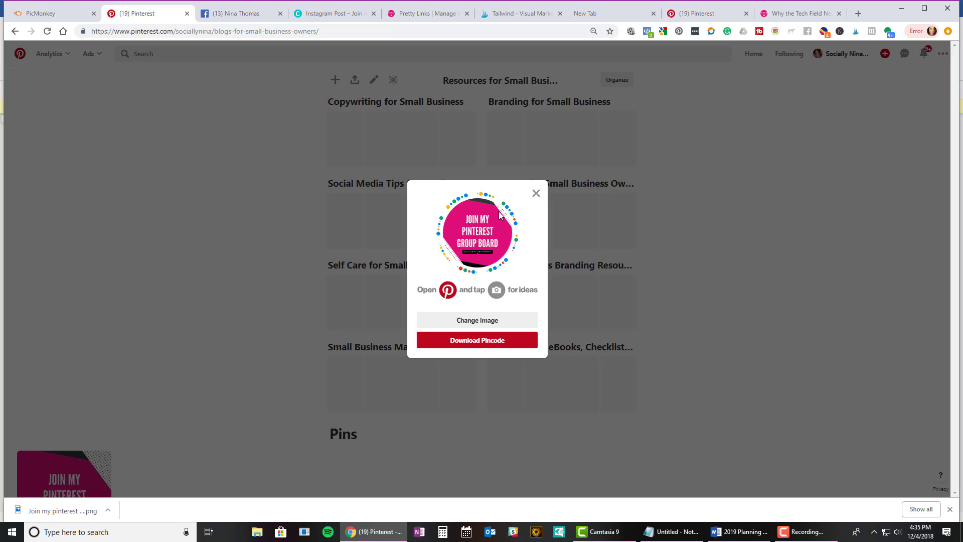
left_click(489, 346)
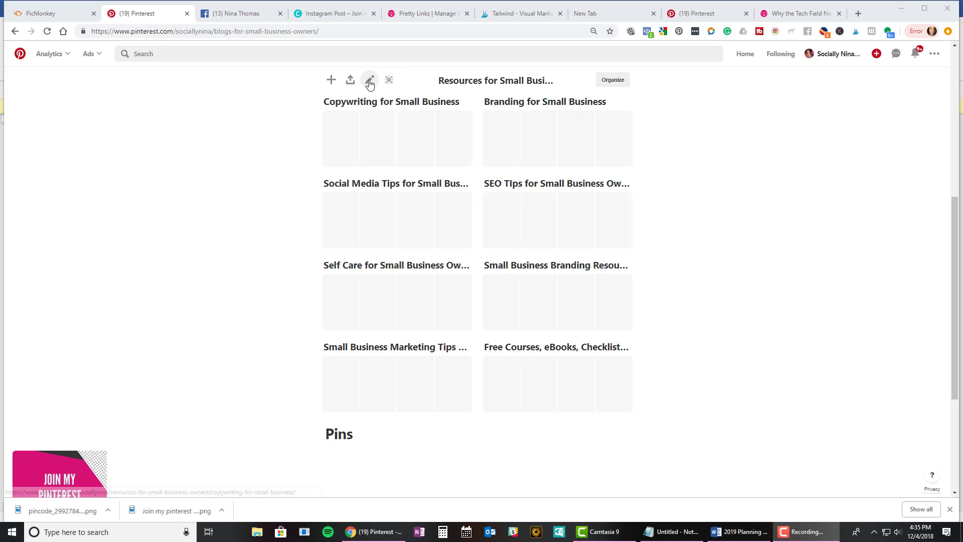
Make the Join My Pinterest Group Board pin image the board cover and save the board edits
left_click(369, 81)
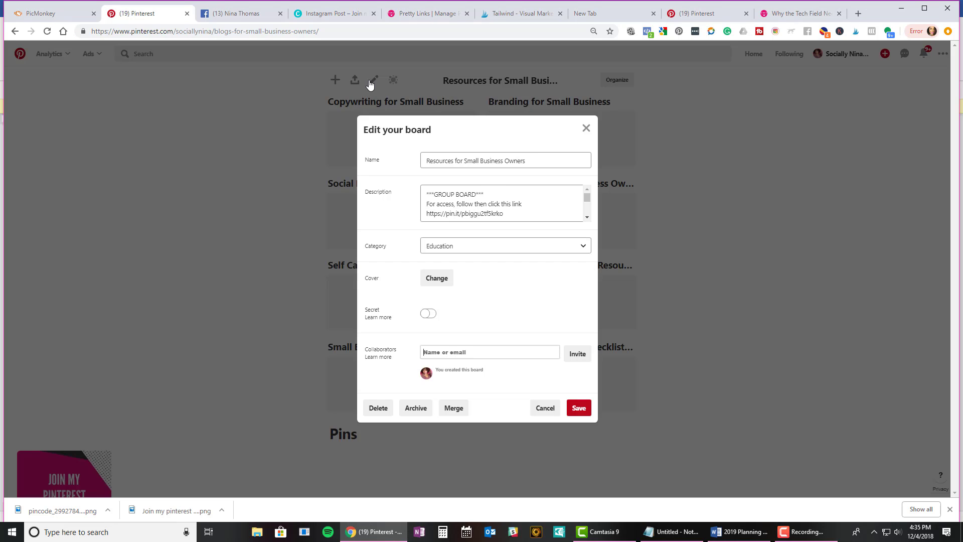
left_click(430, 285)
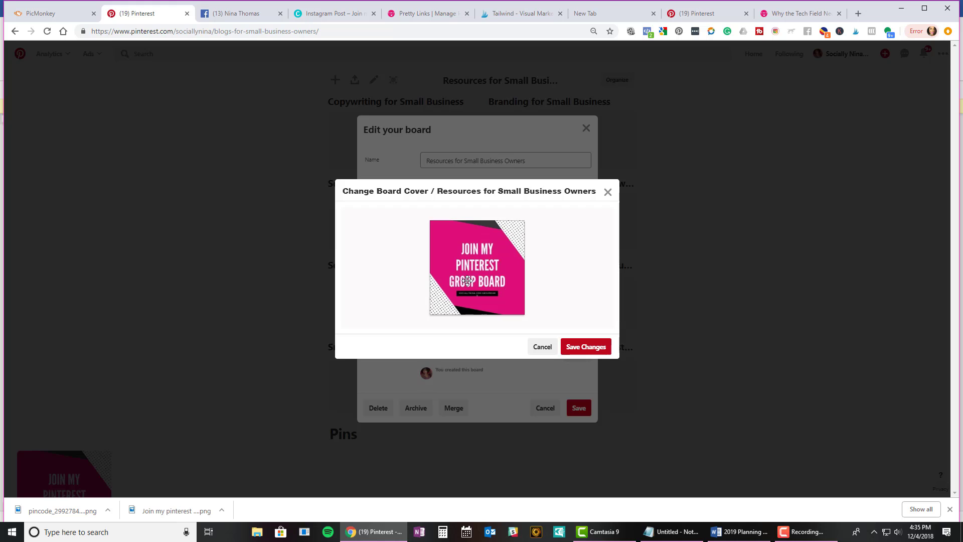
left_click(595, 346)
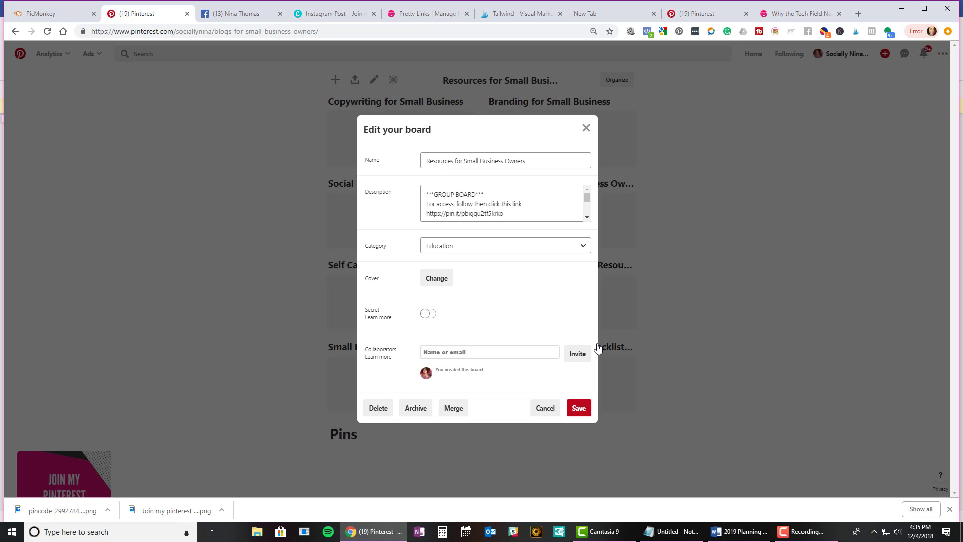
left_click(582, 408)
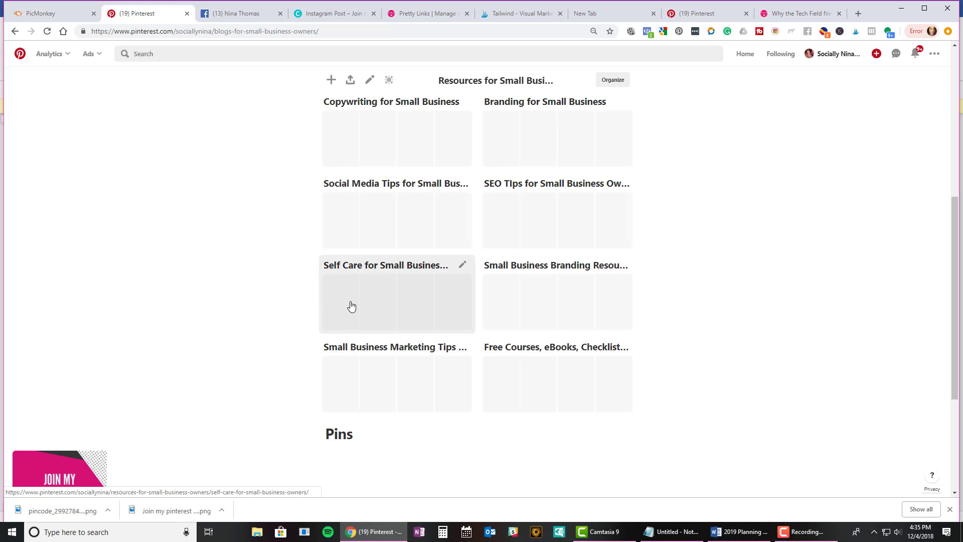
scroll(351, 305, "down", 2)
scroll(614, 423, "up", 9)
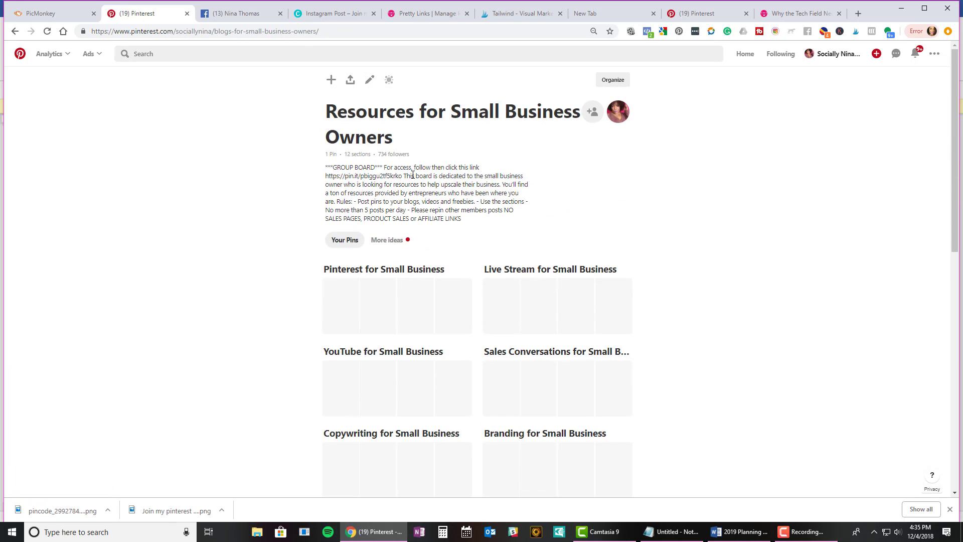
Switch to the Facebook profile showing the post recruiting Pinners for the group board
left_click(223, 16)
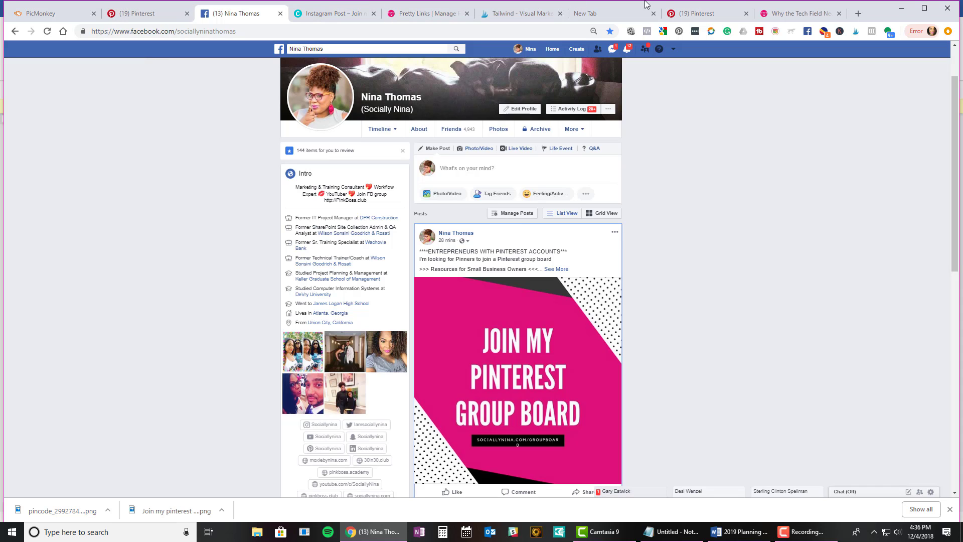
Return to the Resources for Small Business Owners board, preview its pincode, then open and close Edit your board
left_click(705, 18)
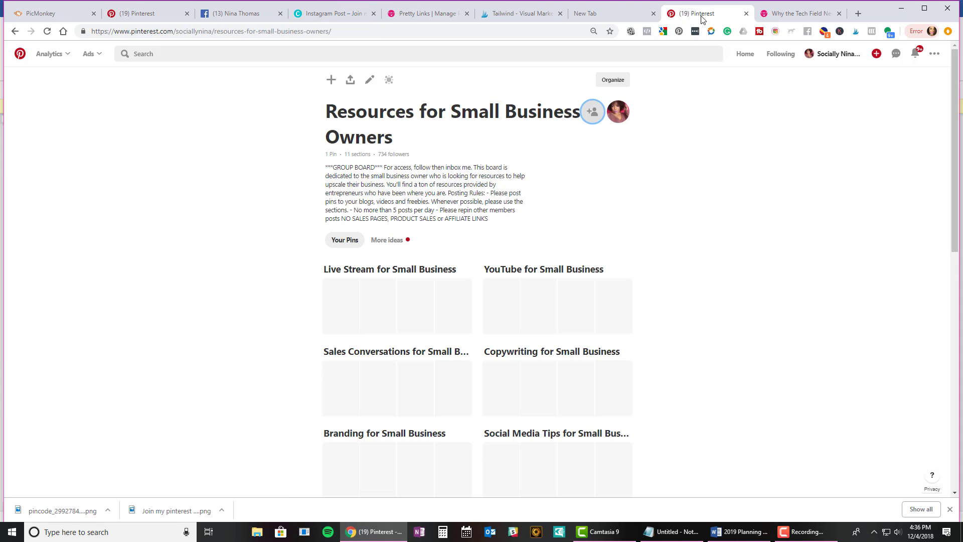
left_click(389, 80)
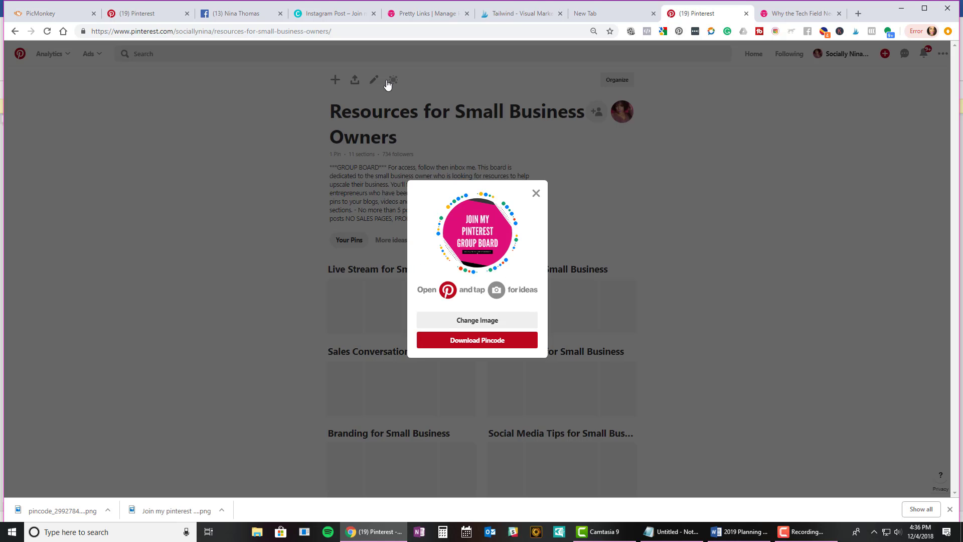
left_click(535, 194)
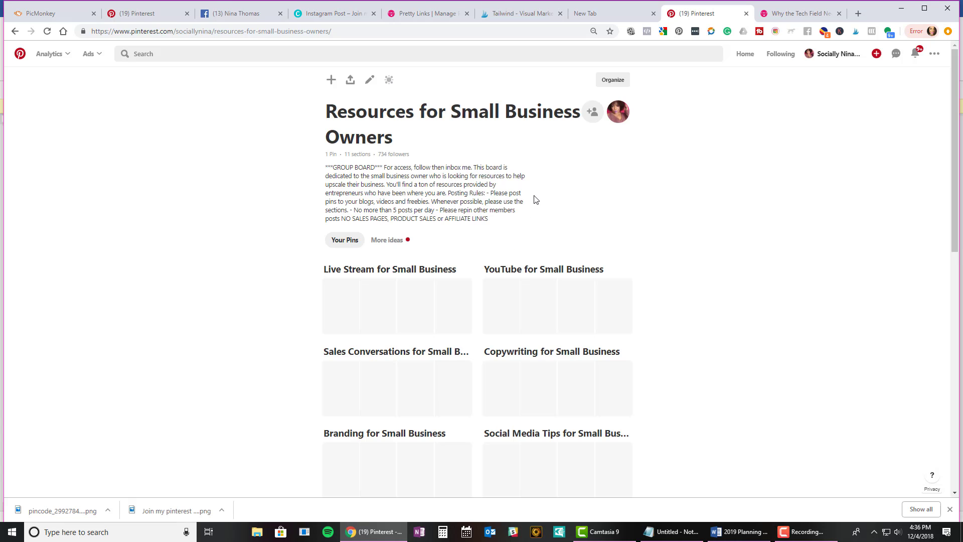
left_click(369, 79)
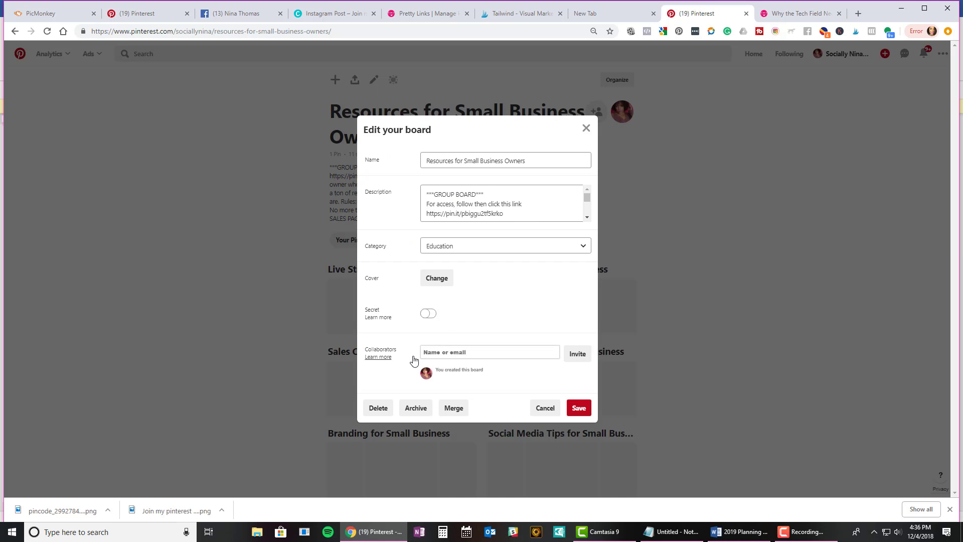
left_click(578, 354)
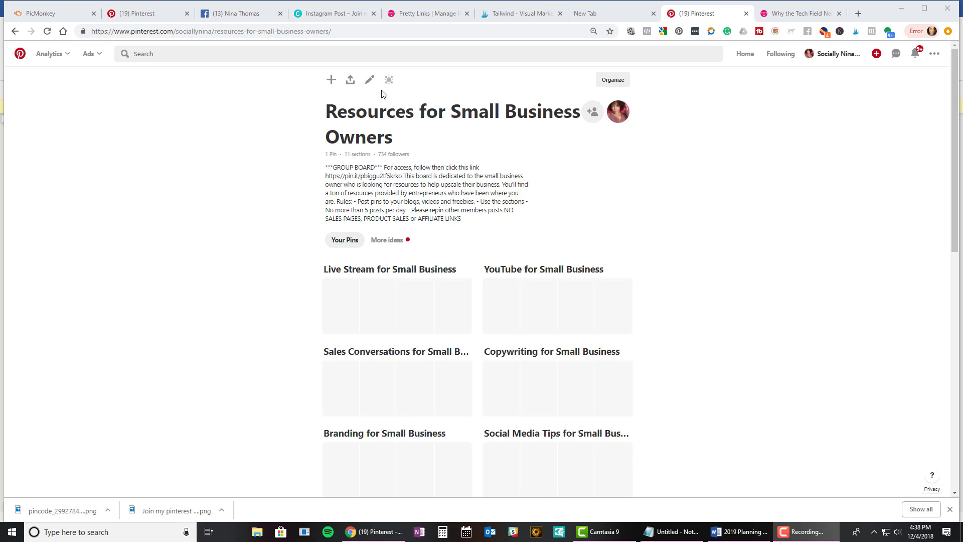
Turn on 'People can request to be collaborators' and copy the board's invite link
left_click(591, 113)
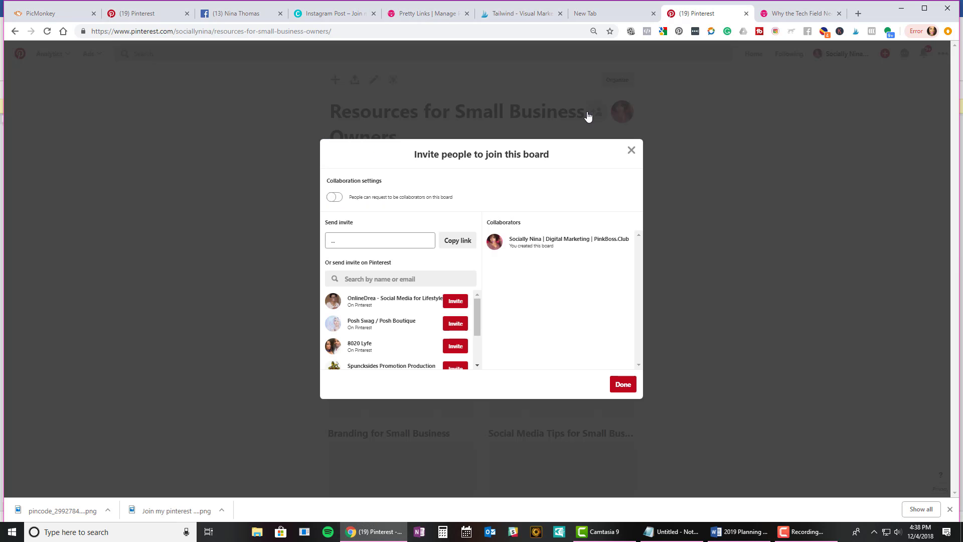
left_click(329, 245)
left_click_drag(348, 245, 404, 243)
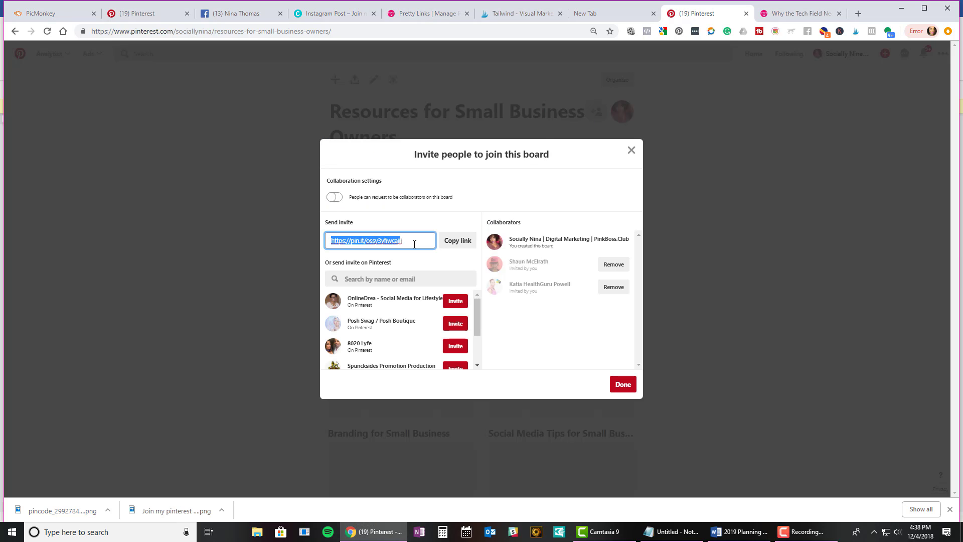
left_click(334, 197)
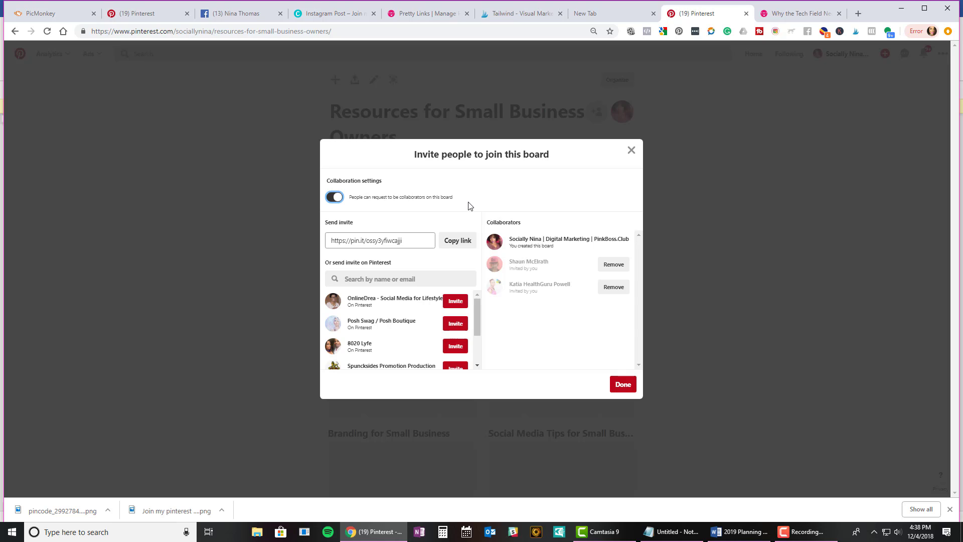
left_click(446, 244)
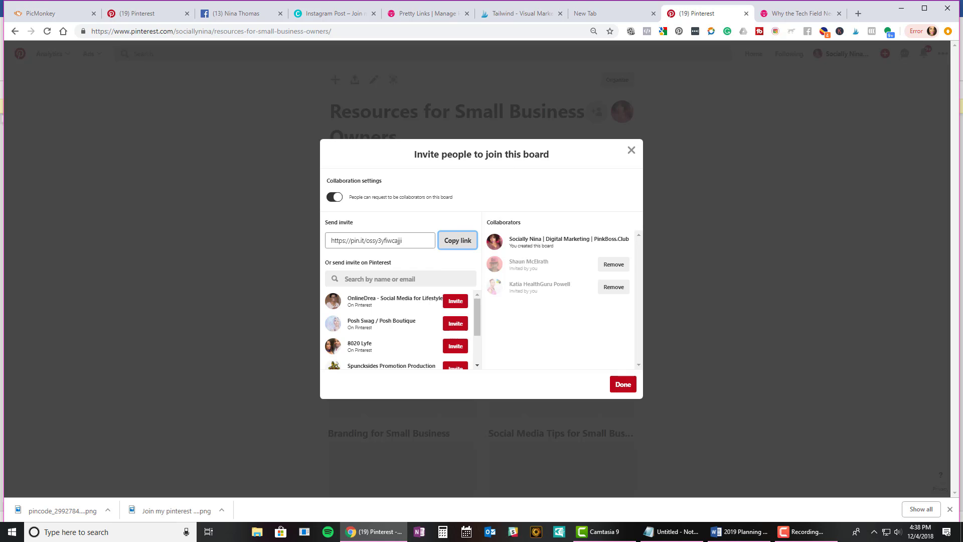
key("F10")
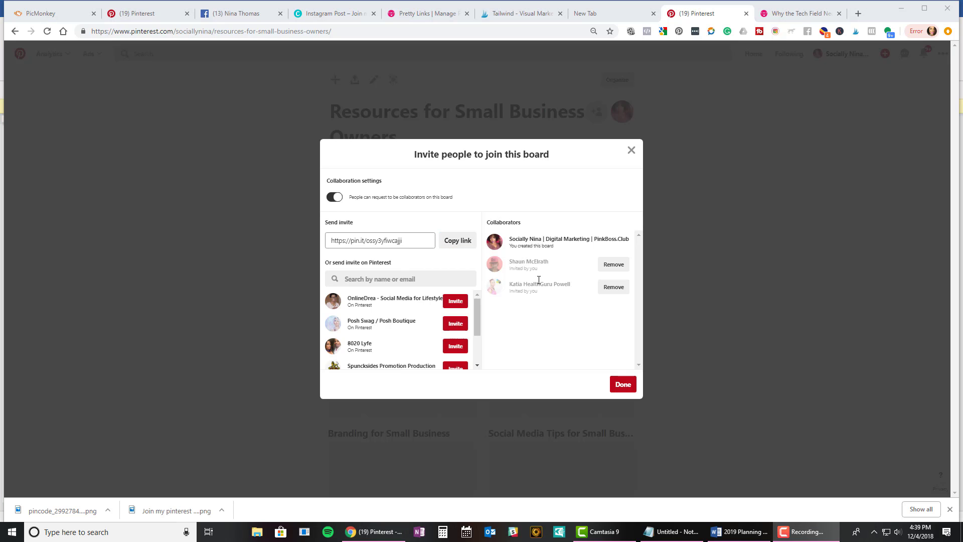
left_click(632, 151)
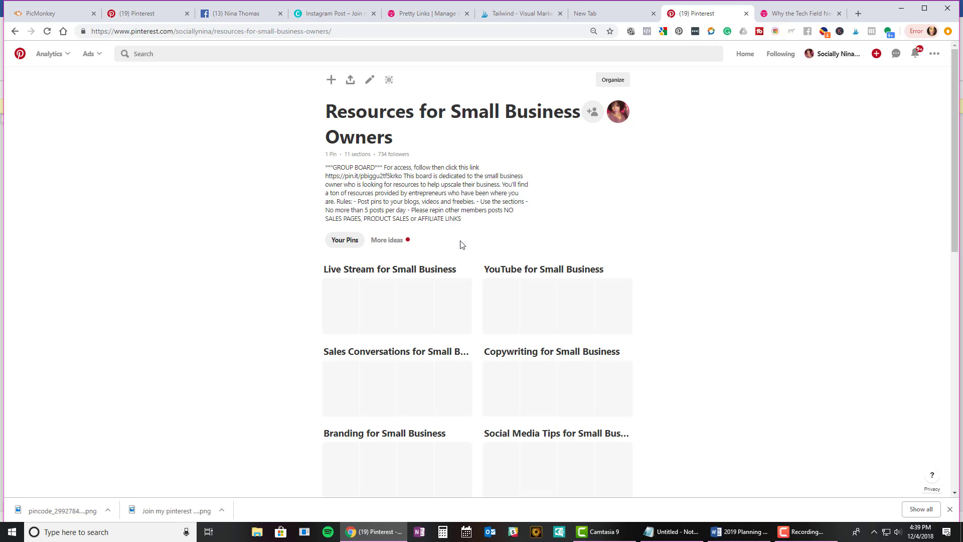
scroll(521, 216, "down", 1)
scroll(521, 217, "down", 10)
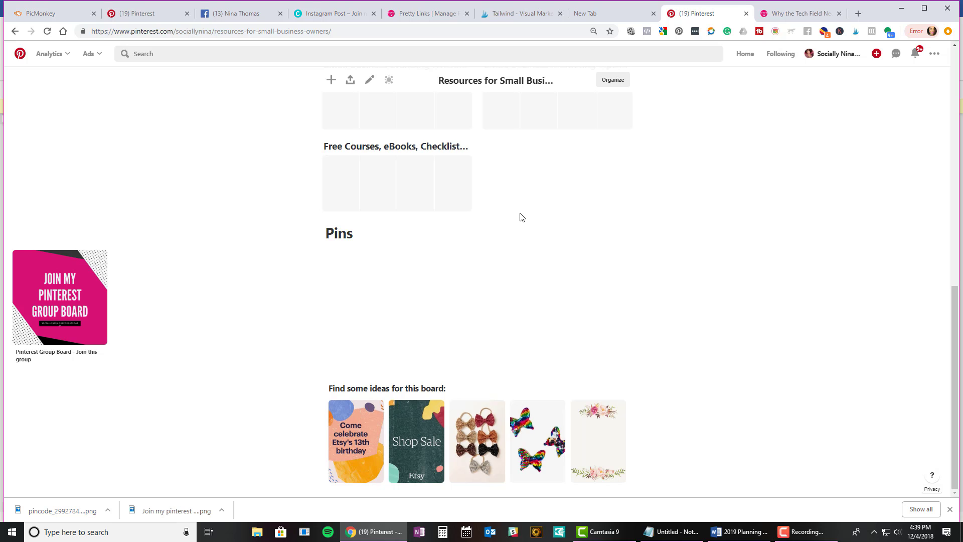
scroll(520, 217, "up", 15)
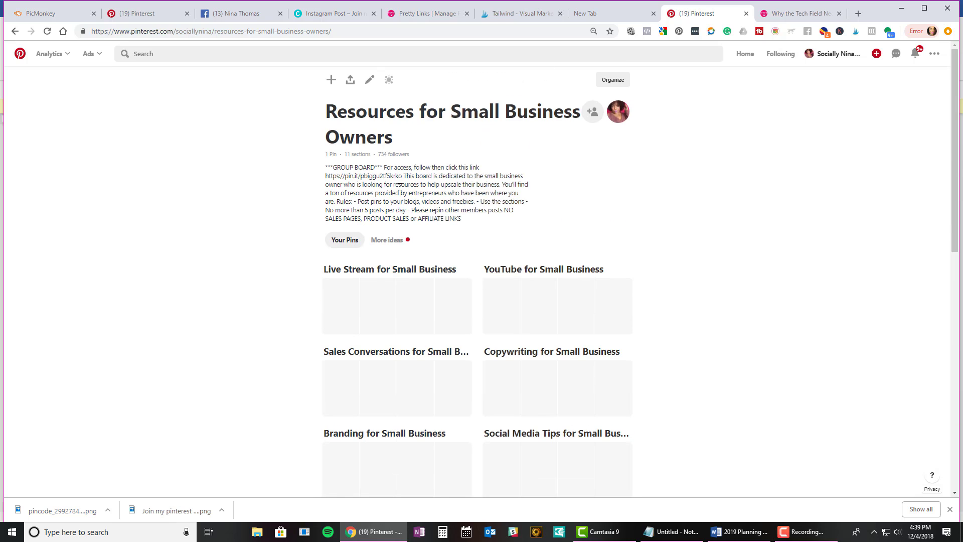
scroll(398, 187, "down", 5)
scroll(398, 186, "up", 5)
Open the profile and scroll the Overview to the Latest Pins with the Join my Pinterest Group Board pin
left_click(835, 54)
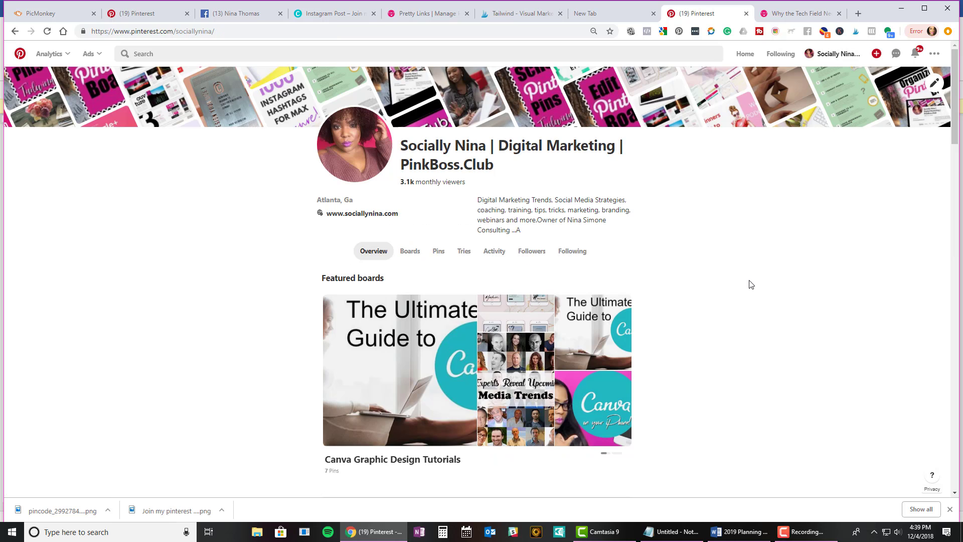
scroll(752, 284, "down", 7)
scroll(752, 285, "down", 4)
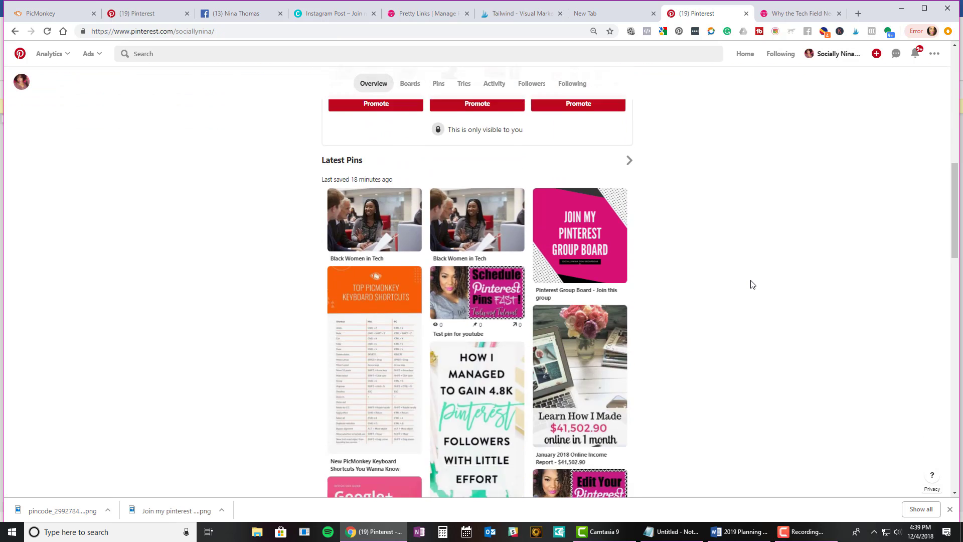
scroll(750, 281, "up", 4)
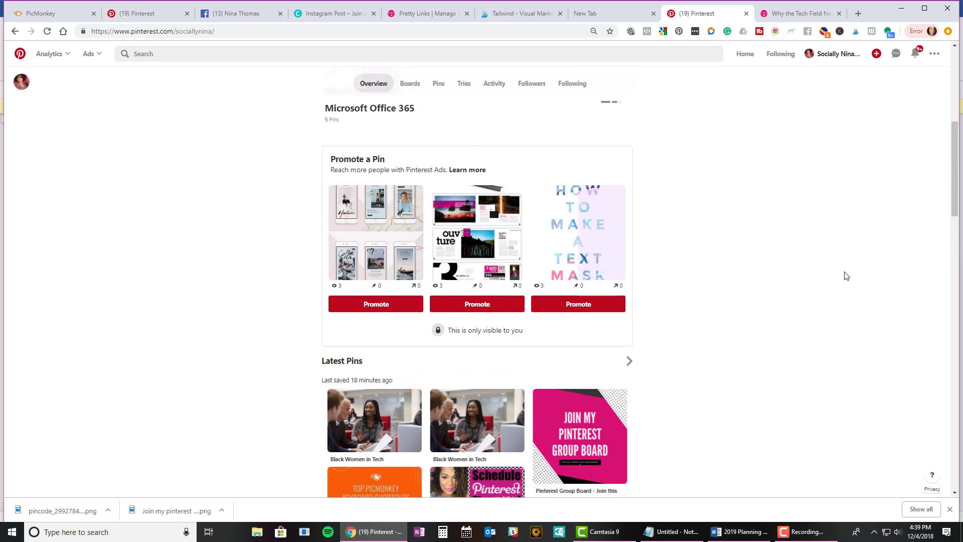
scroll(847, 276, "down", 3)
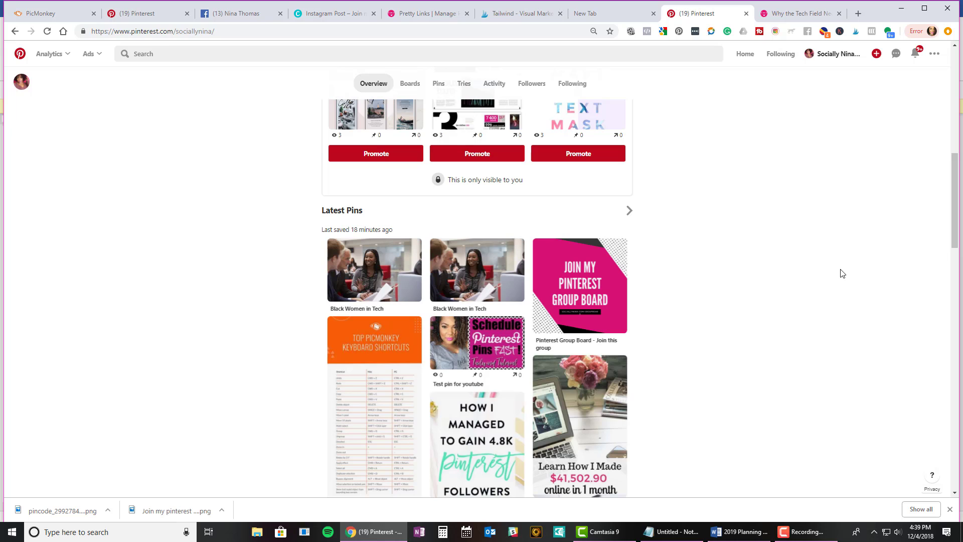
scroll(831, 266, "down", 5)
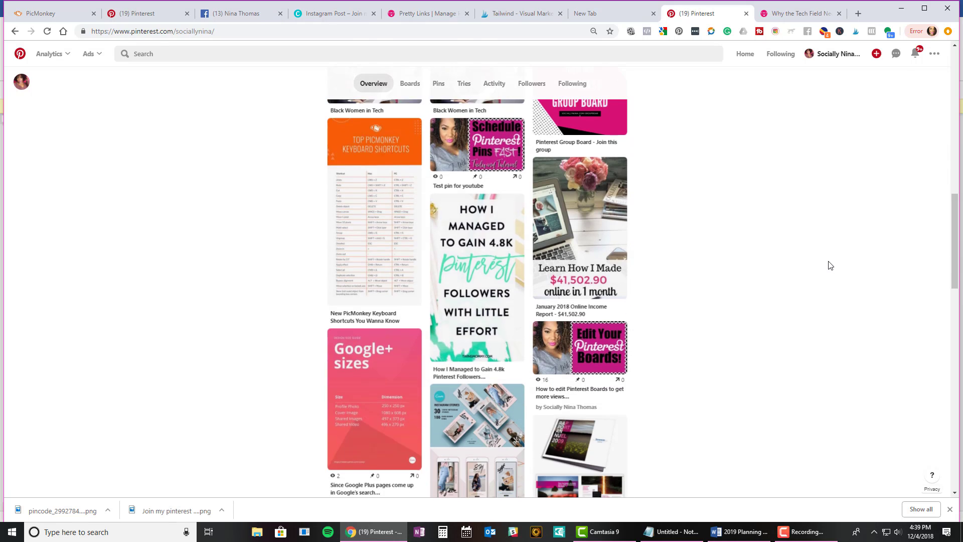
scroll(829, 264, "up", 8)
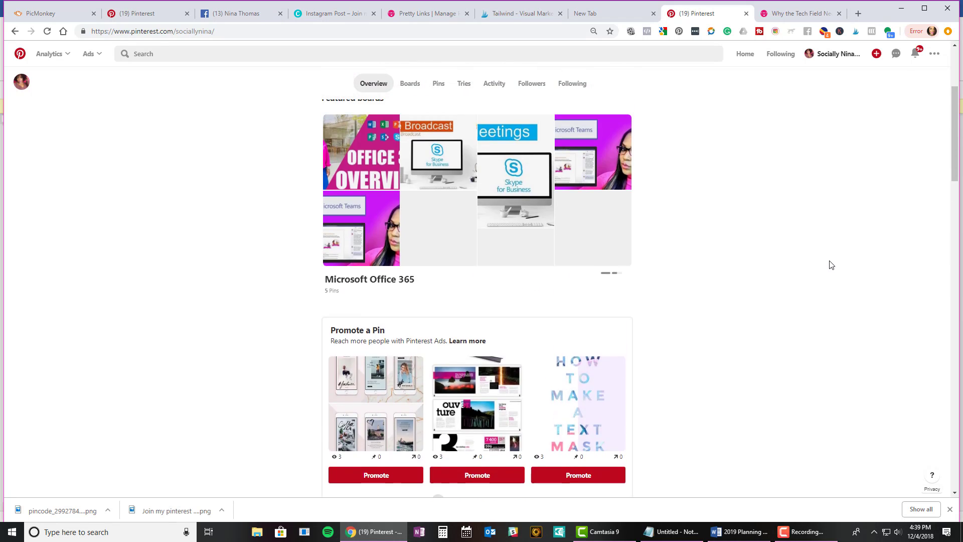
Show all 29 profile boards and scroll to Resources for Small Business Owners' Join my Pinterest Group Board cover
left_click(415, 255)
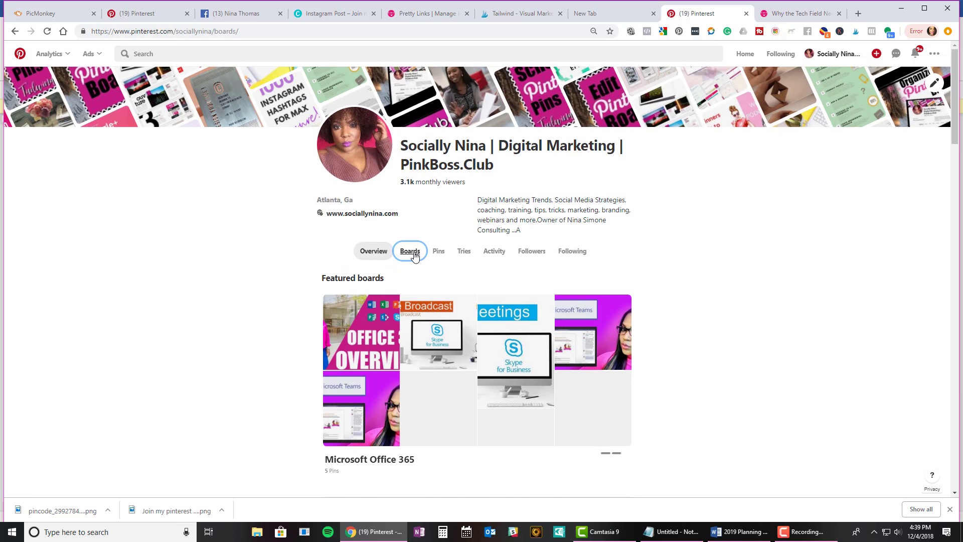
scroll(436, 231, "down", 7)
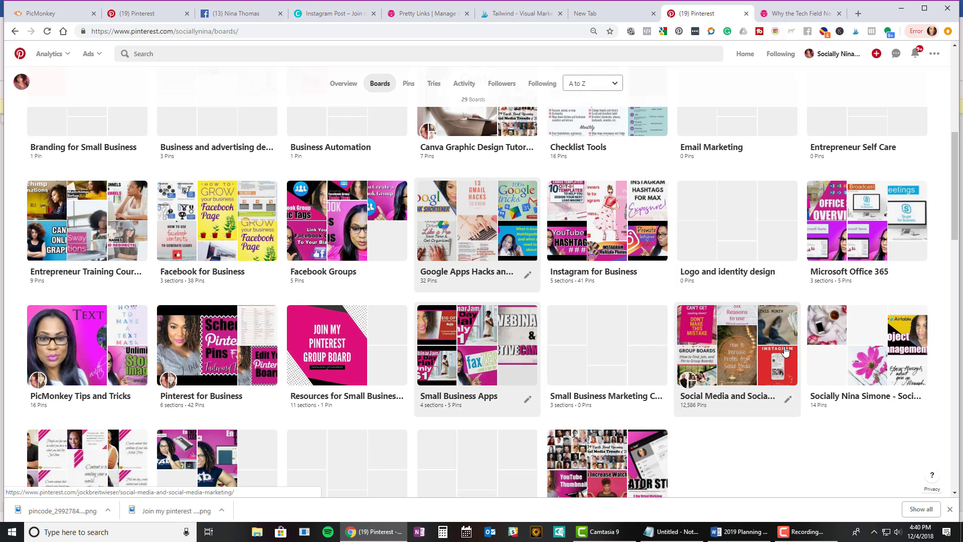
scroll(785, 351, "up", 3)
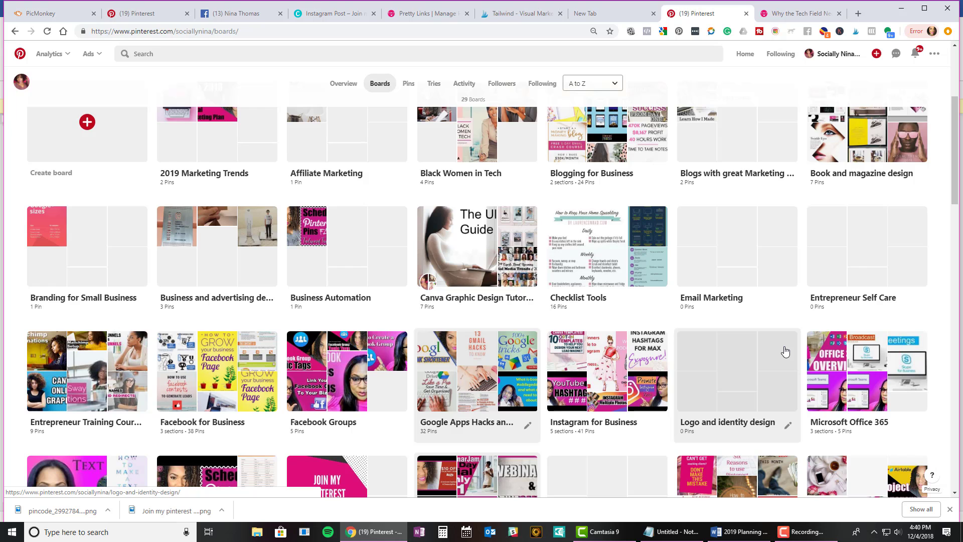
scroll(784, 354, "up", 3)
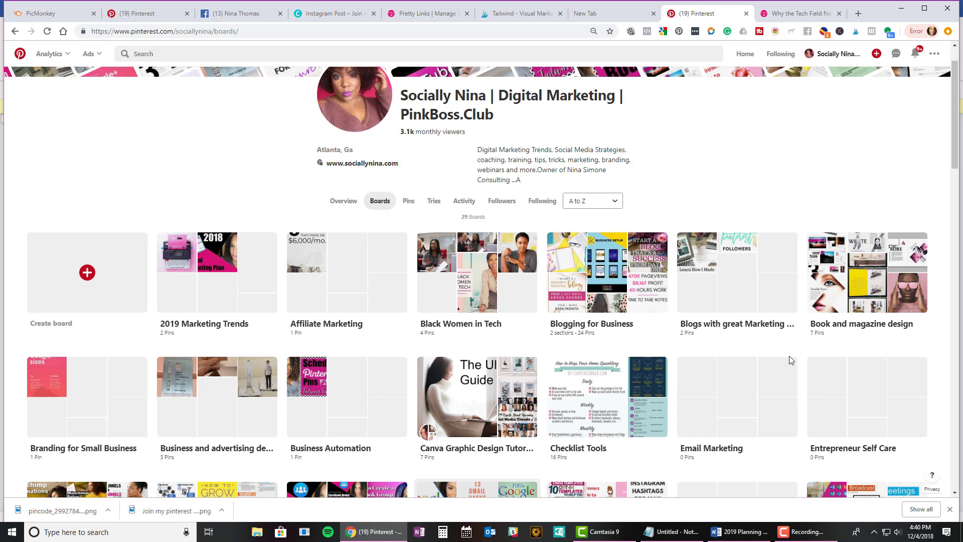
scroll(790, 356, "up", 1)
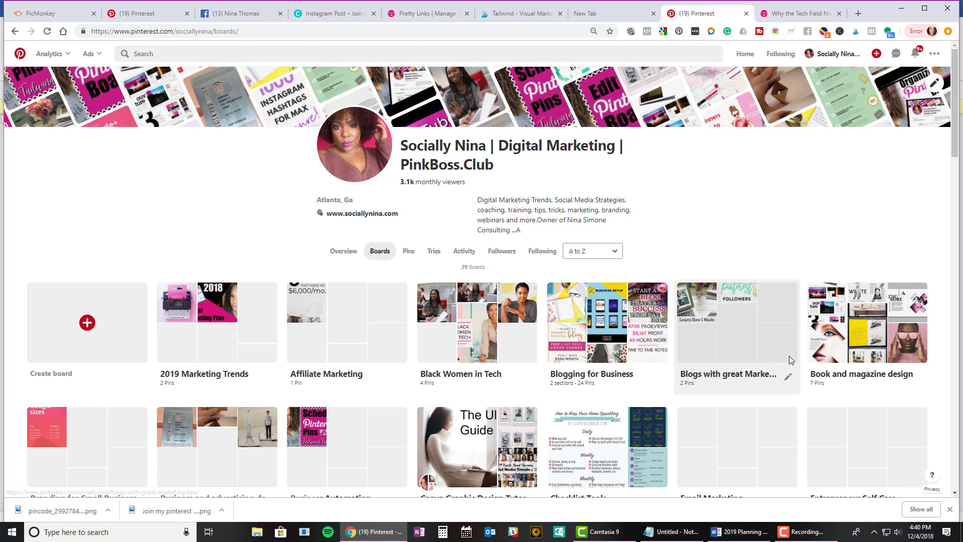